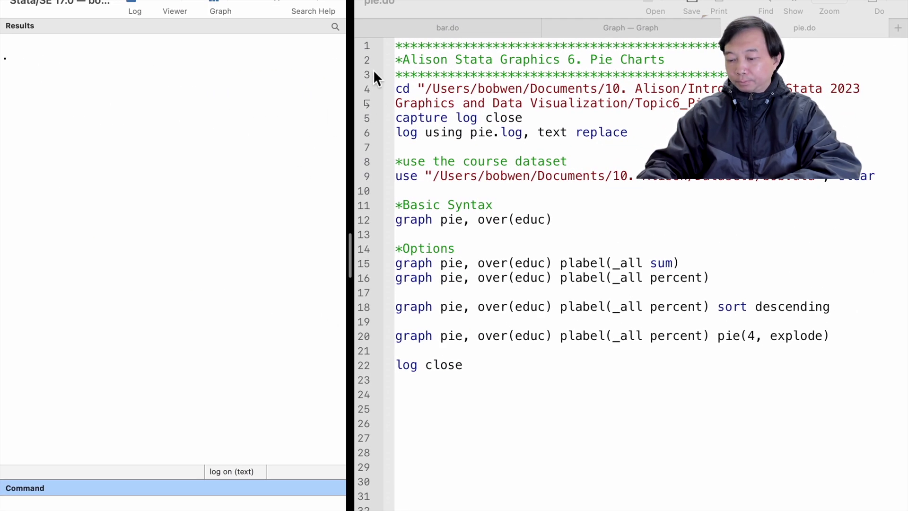
Run header lines 1–6 to set the working folder and open the pie log.
left_click(363, 48)
left_click(363, 48)
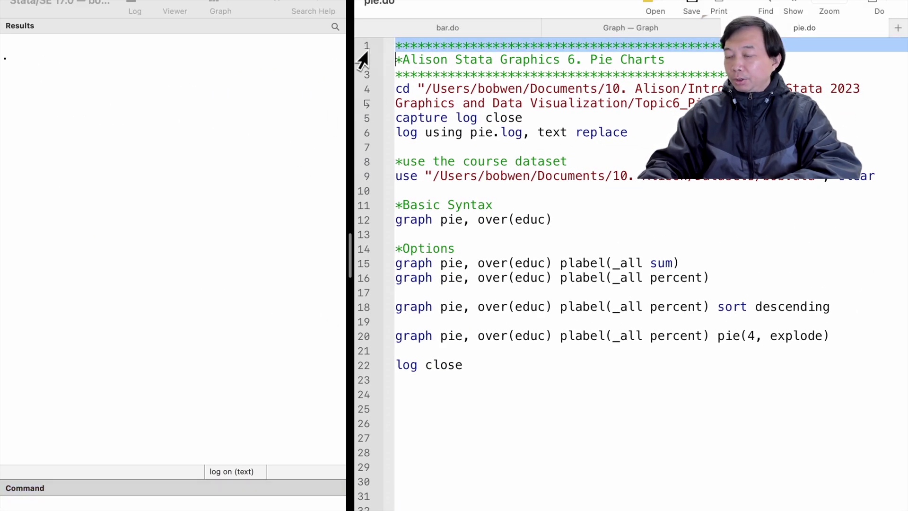
left_click_drag(362, 60, 358, 142)
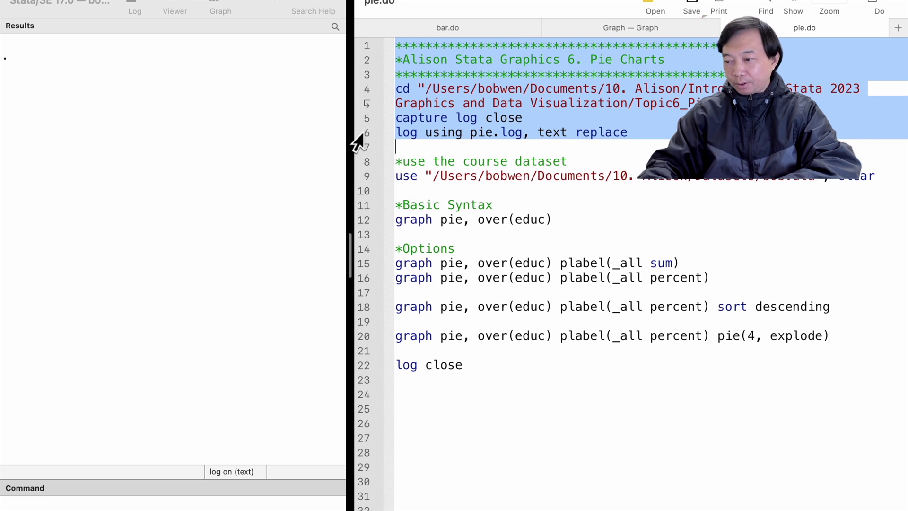
key("super+shift+d")
Load the course dataset by running lines 8–9.
left_click_drag(363, 161, 366, 192)
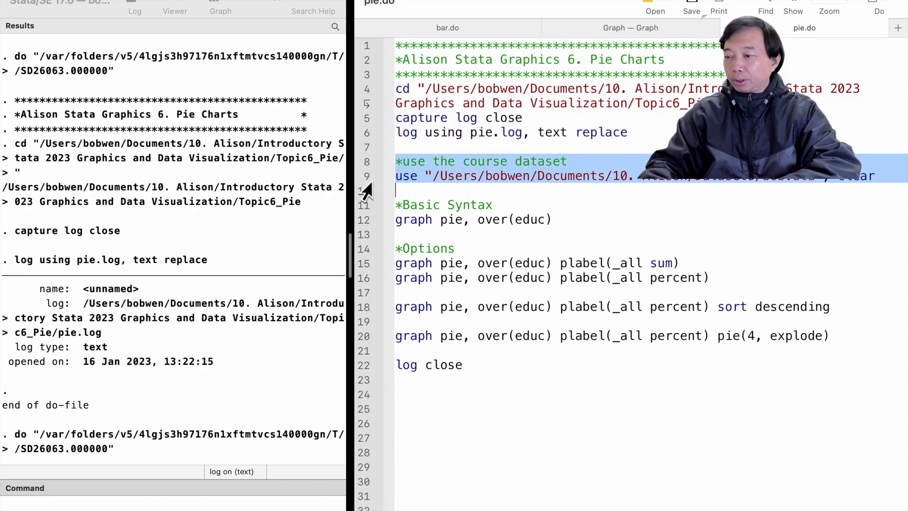
key("super+shift+d")
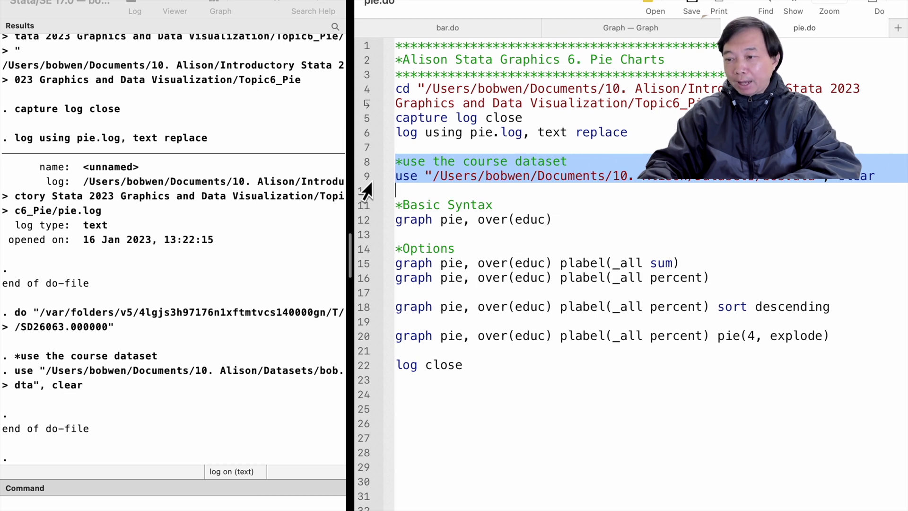
left_click(363, 207)
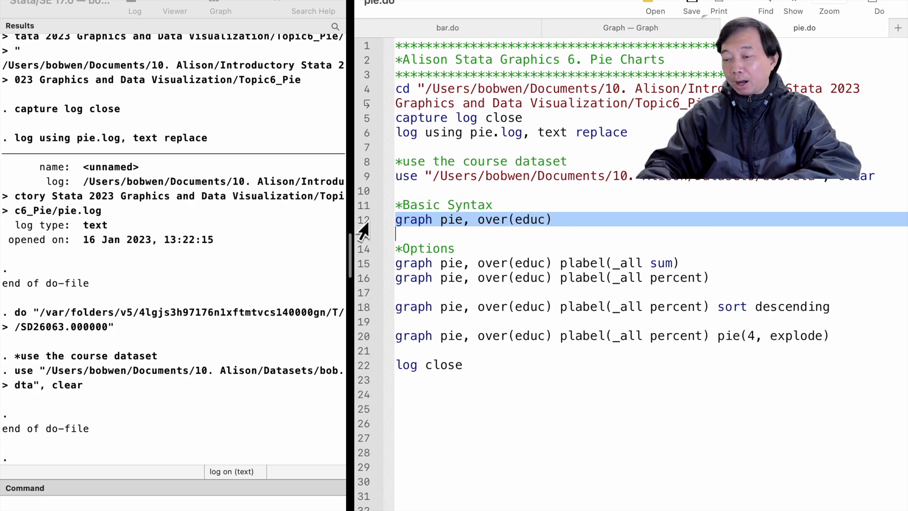
Draw the basic 'graph pie, over(educ)' chart, then the version labelled with slice counts.
key("super+shift+d")
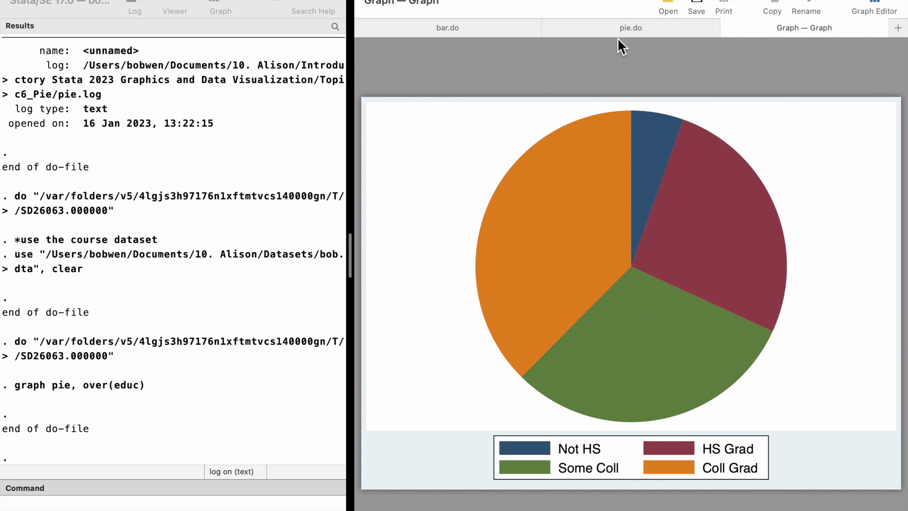
left_click(626, 28)
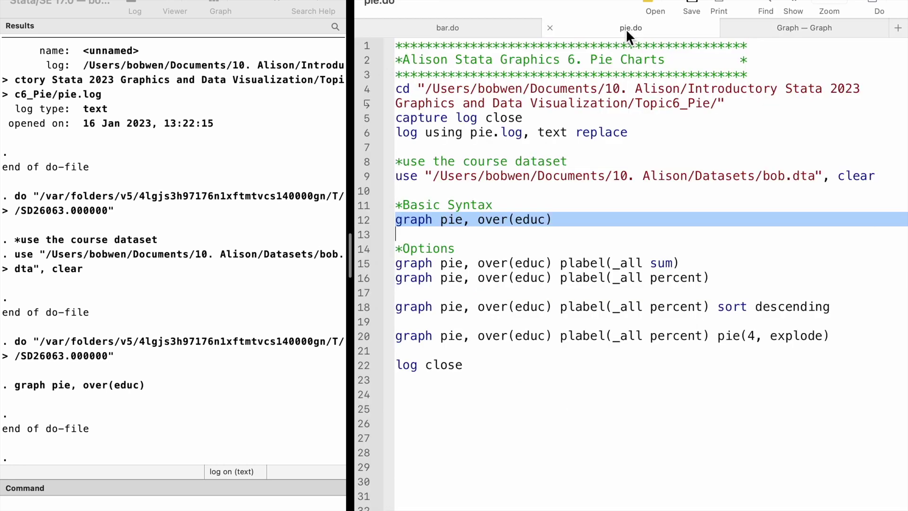
left_click(358, 250)
left_click(358, 265)
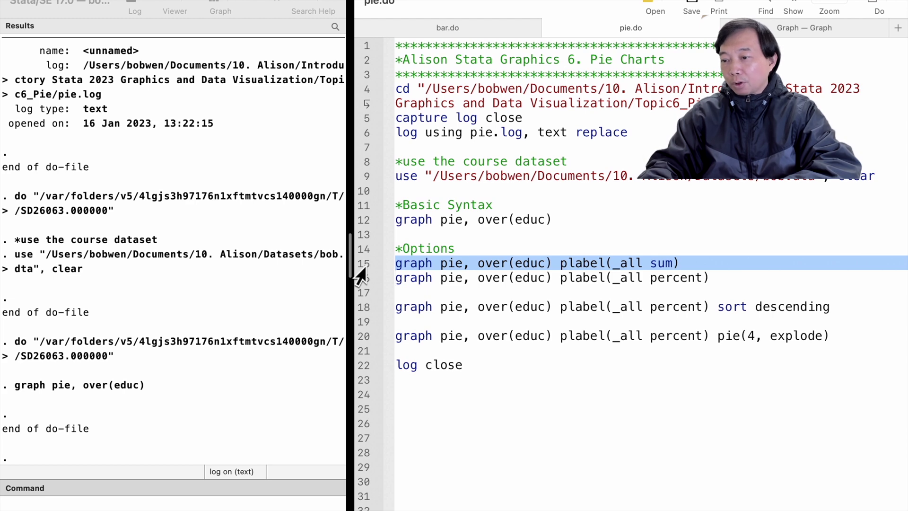
key("super+shift+d")
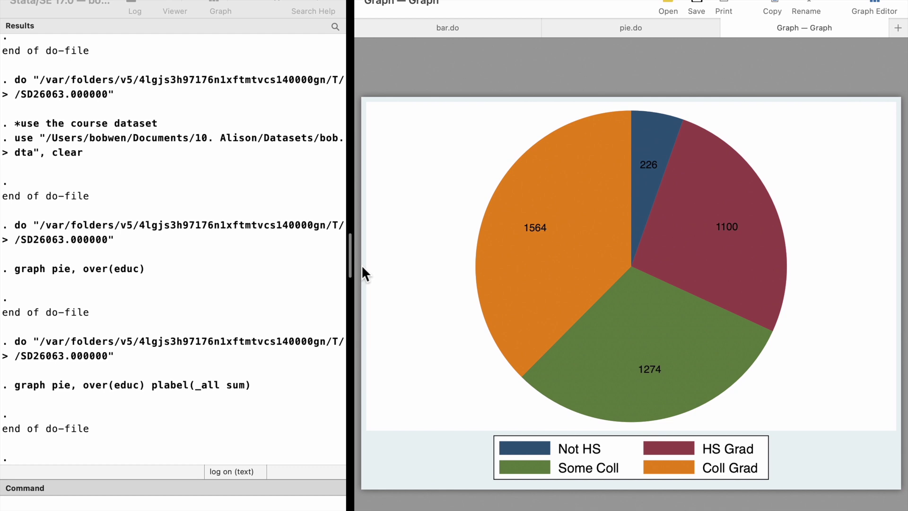
Draw the education pie chart with each slice labelled by its percentage.
key("ctrl+shift+Tab")
left_click(360, 277)
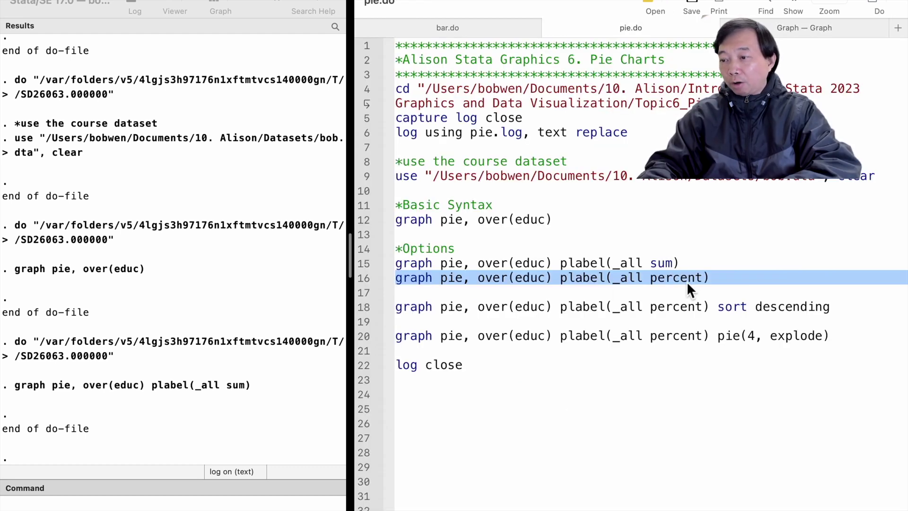
key("super+shift+d")
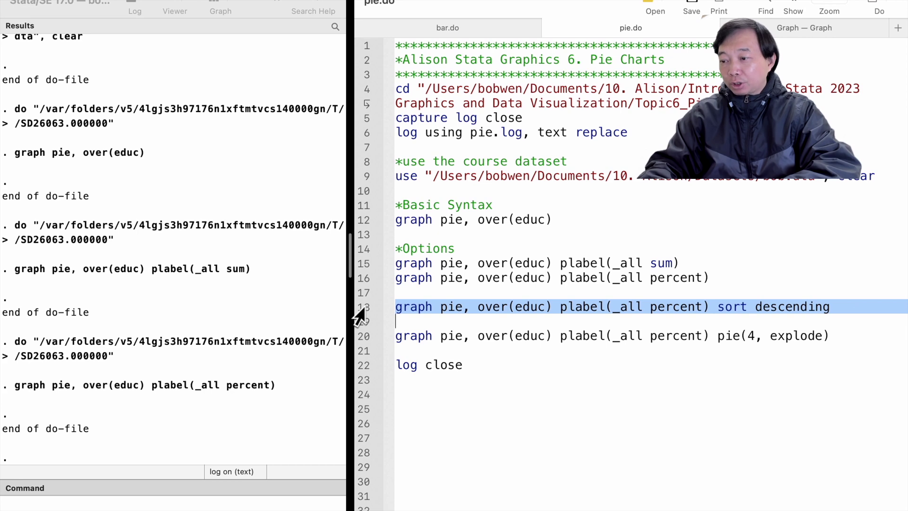
Run line 18 to draw the percent-labelled education pie sorted descending.
key("super+shift+d")
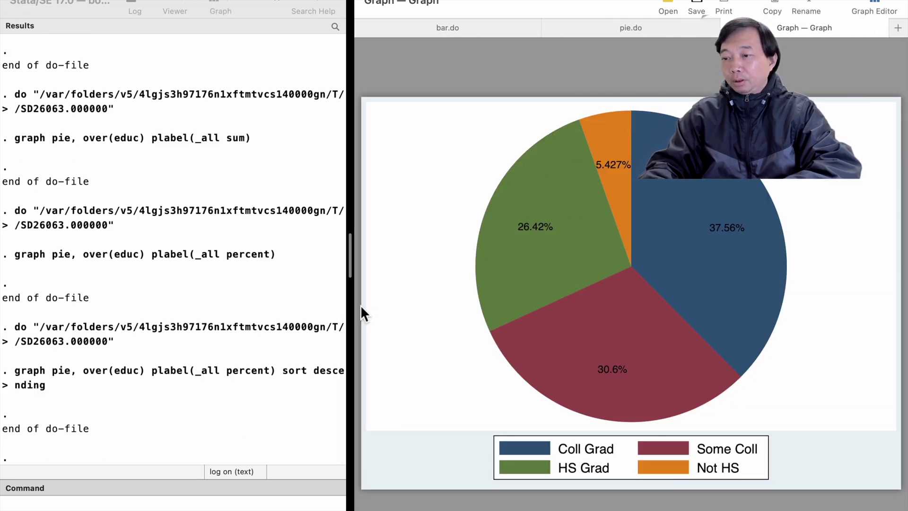
left_click(635, 28)
left_click(357, 338)
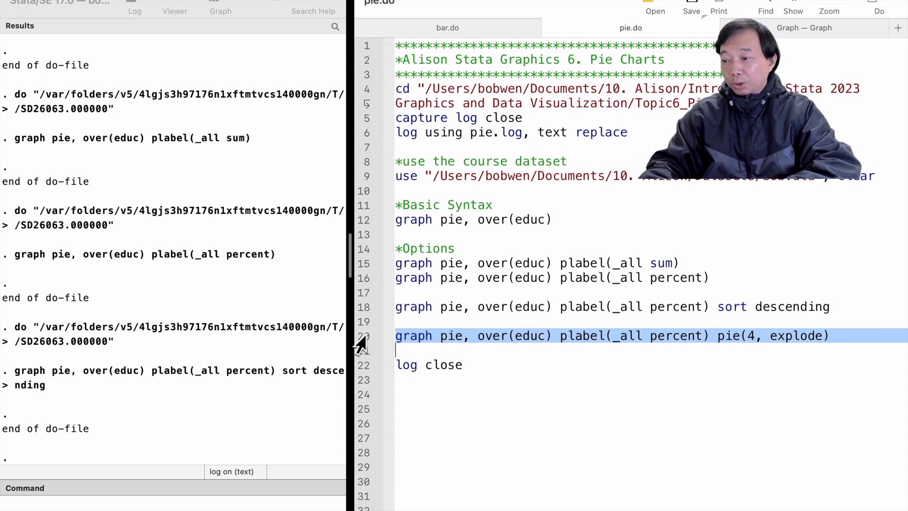
Draw the percent pie with slice 4 (College Grad) exploded using pie(4, explode).
key("super+shift+d")
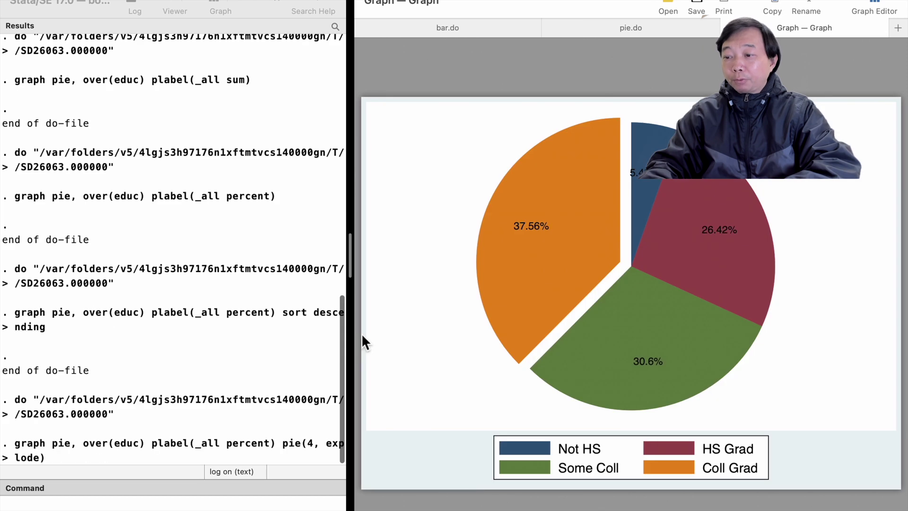